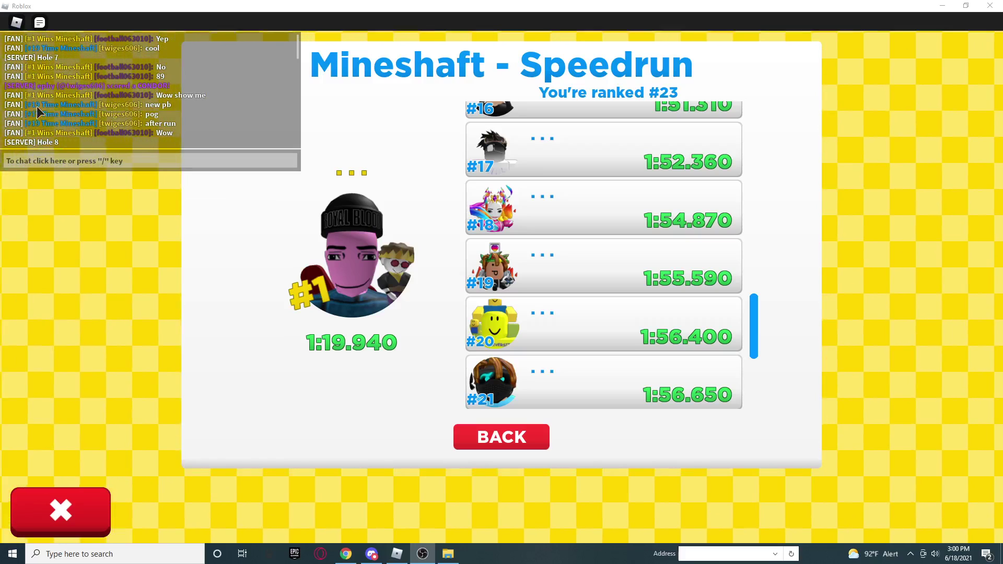
scroll(522, 264, down, 3)
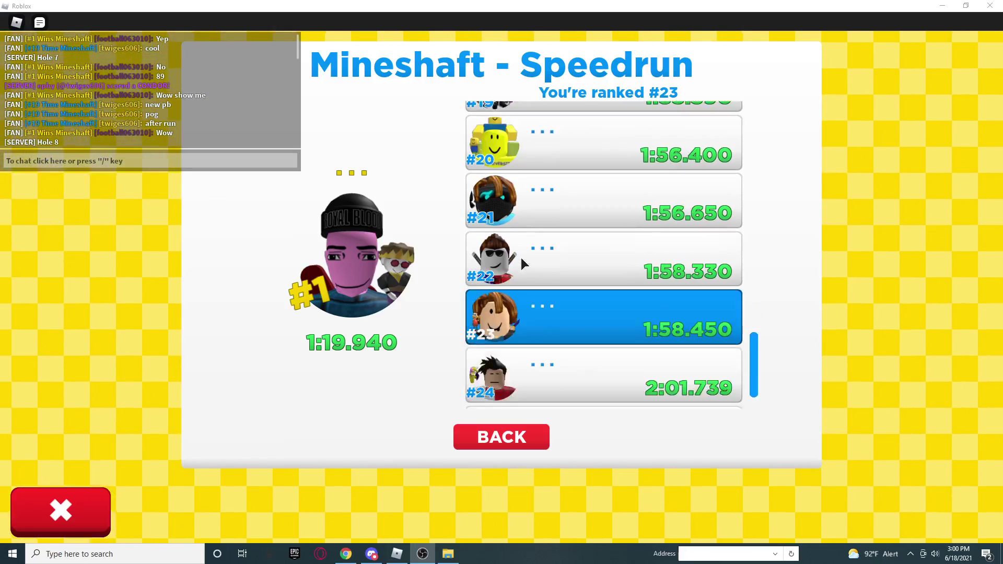
scroll(522, 264, down, 1)
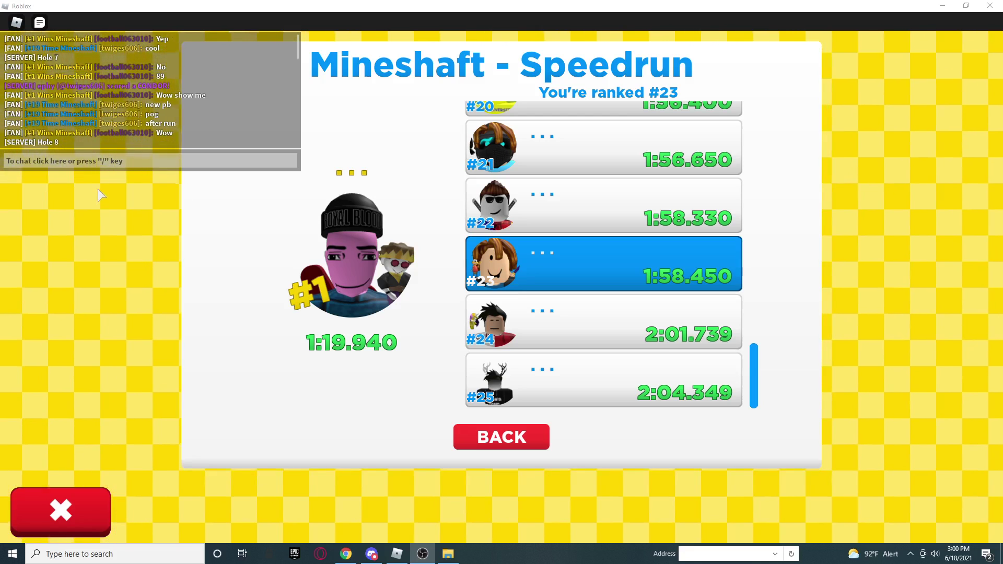
scroll(549, 239, up, 5)
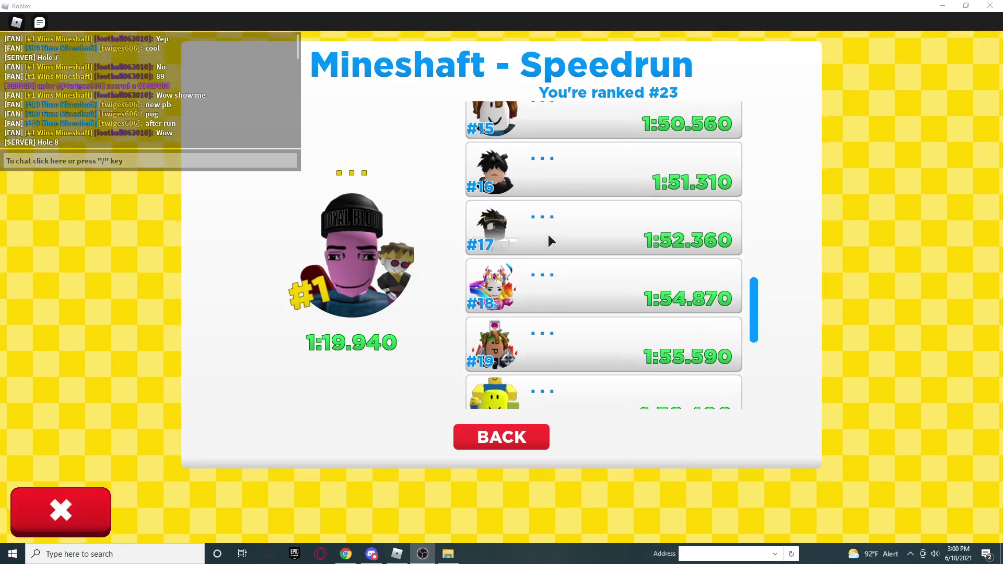
scroll(547, 234, up, 1)
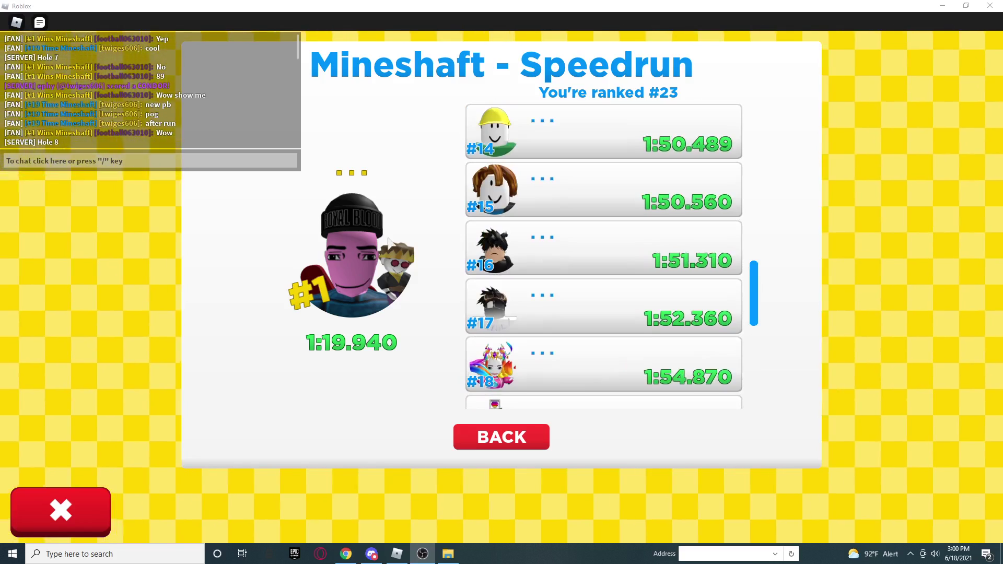
scroll(631, 242, down, 3)
scroll(630, 242, down, 4)
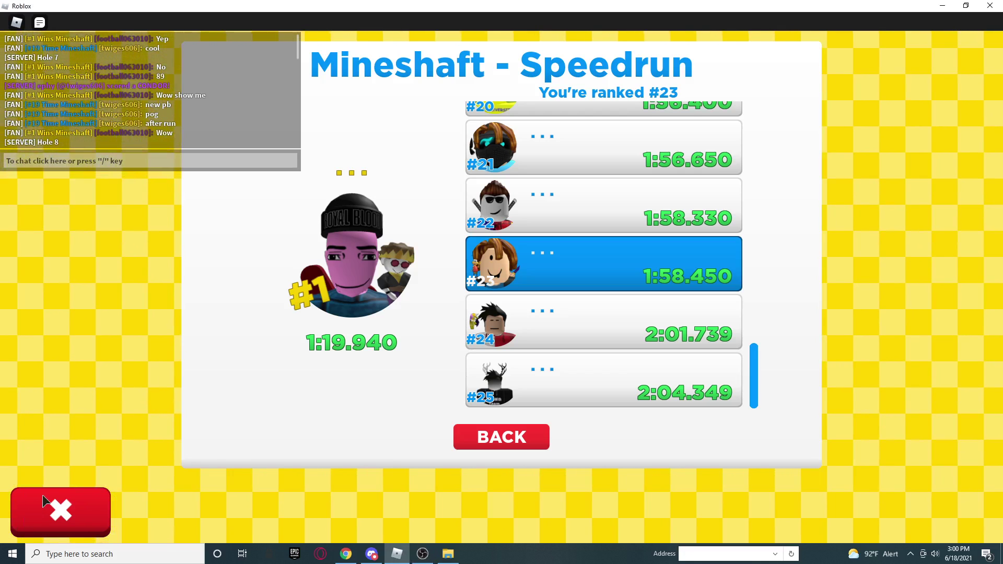
click(61, 511)
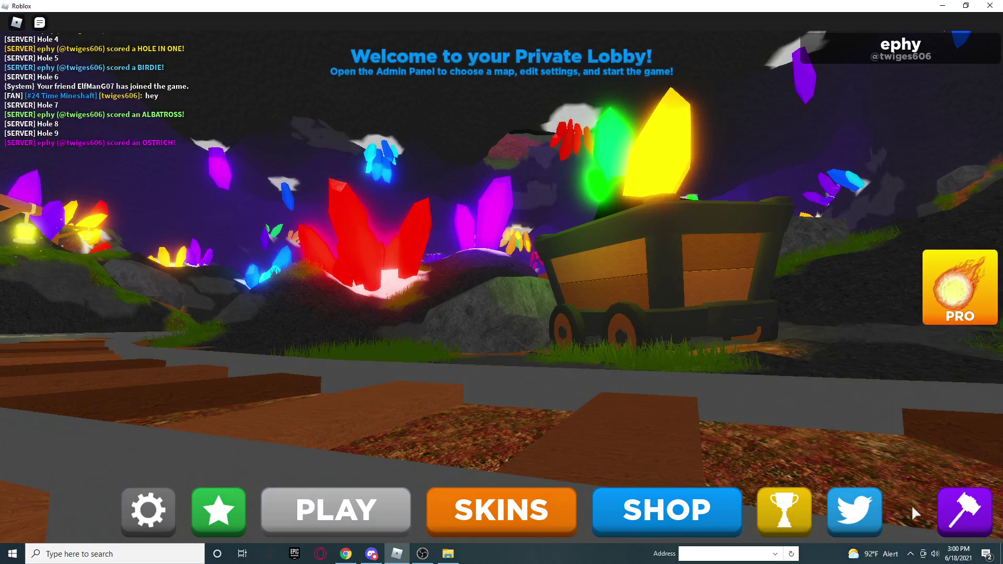
click(960, 495)
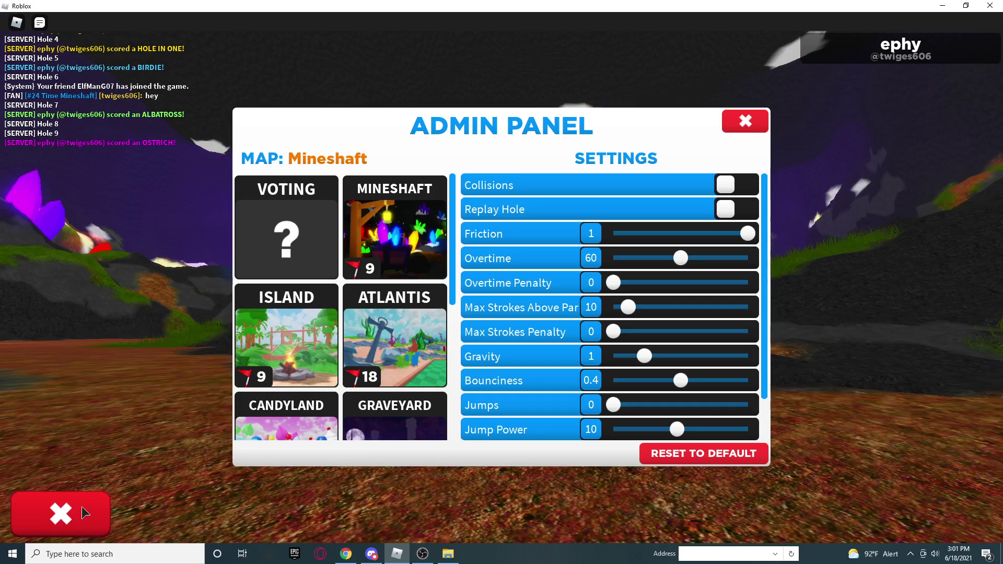
click(82, 507)
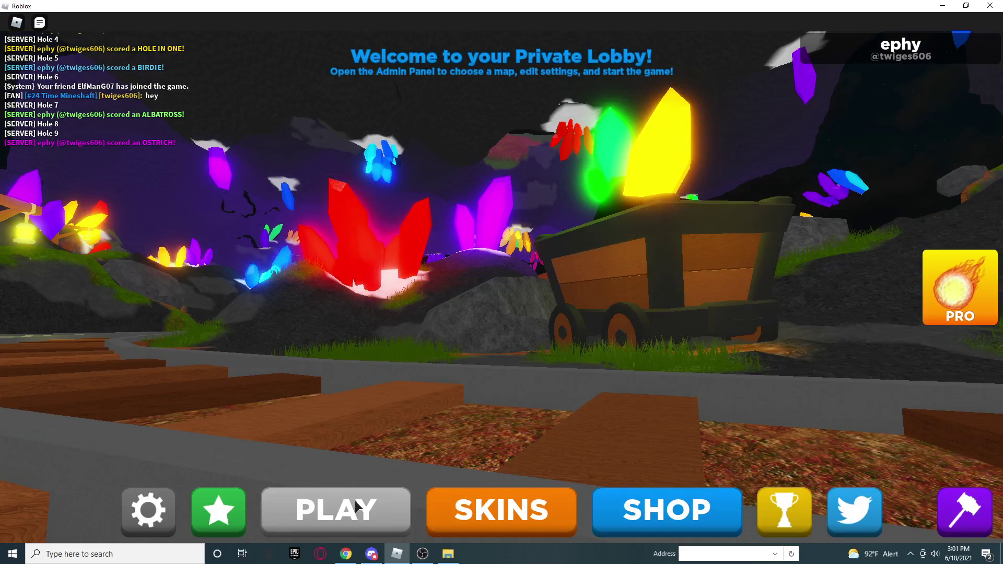
Start the Mineshaft round and play Holes 1–3 in 4 strokes, acing Holes 1 and 3.
click(354, 501)
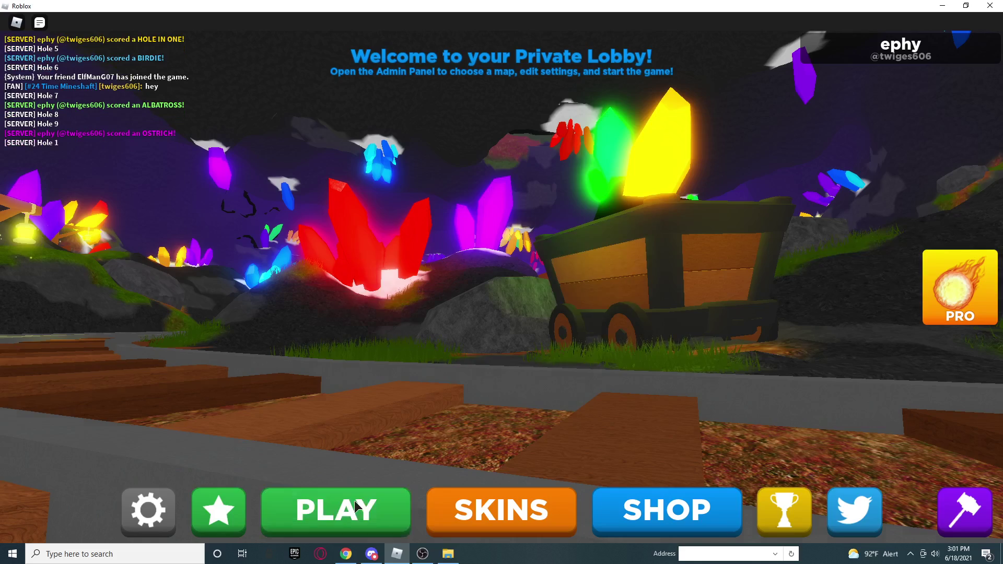
key(space)
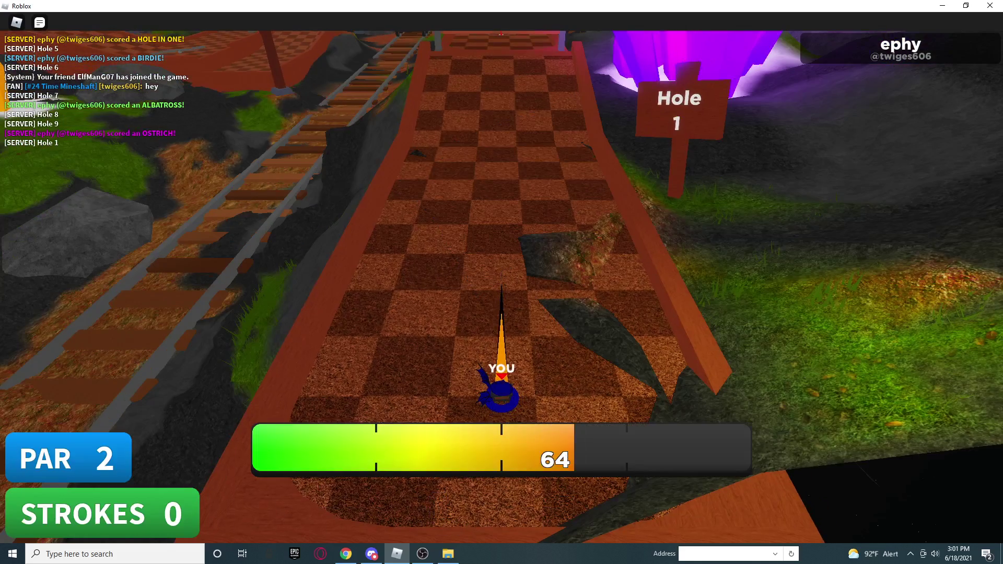
key(space)
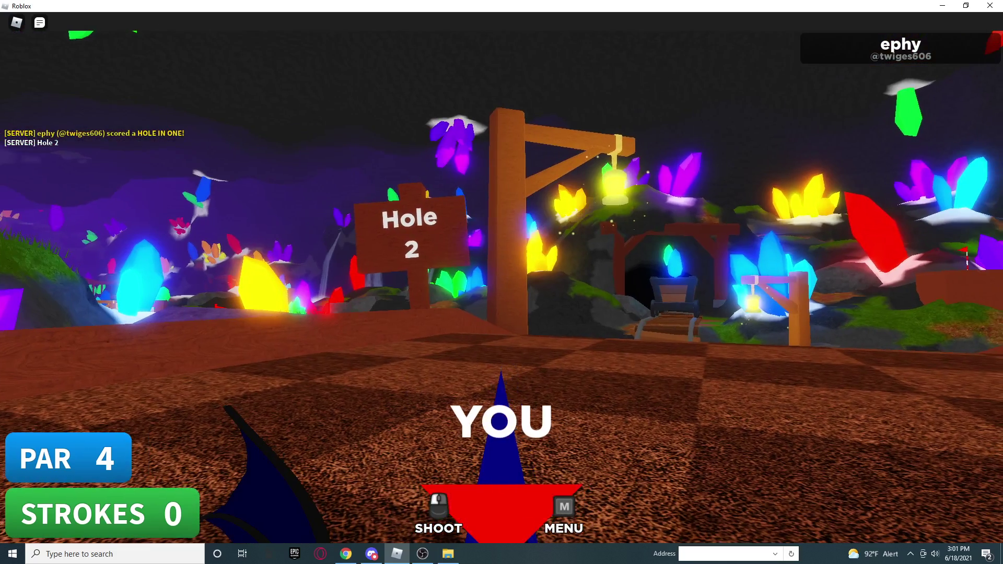
click(968, 255)
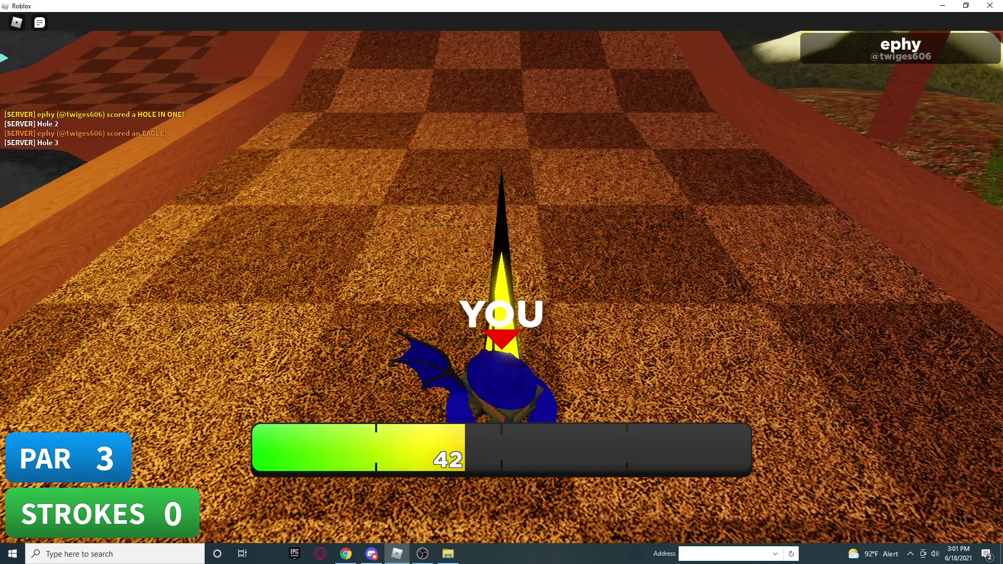
click(502, 314)
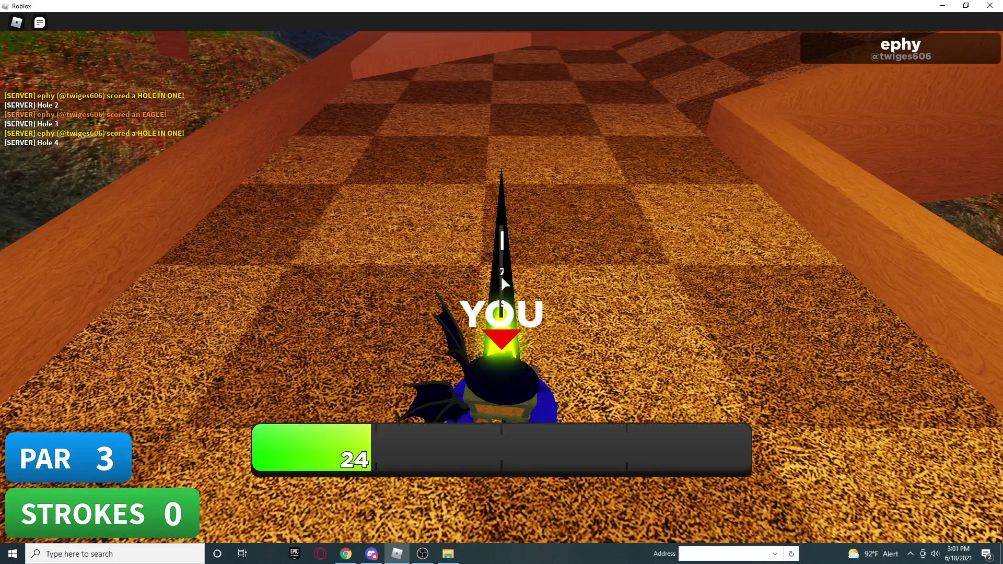
Birdie Hole 4 and Hole 5, bringing the Mineshaft total to 9 strokes.
click(501, 274)
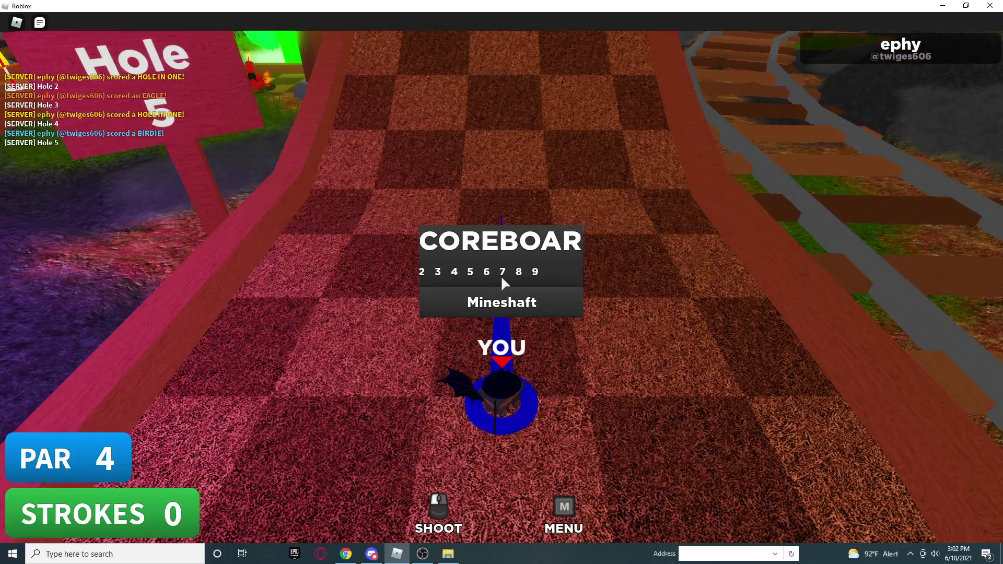
click(501, 275)
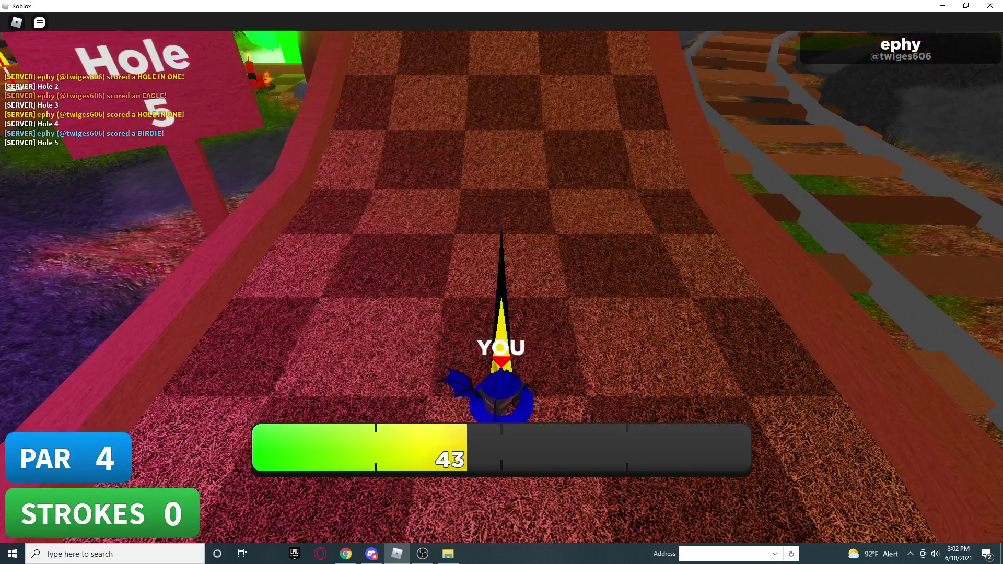
click(500, 276)
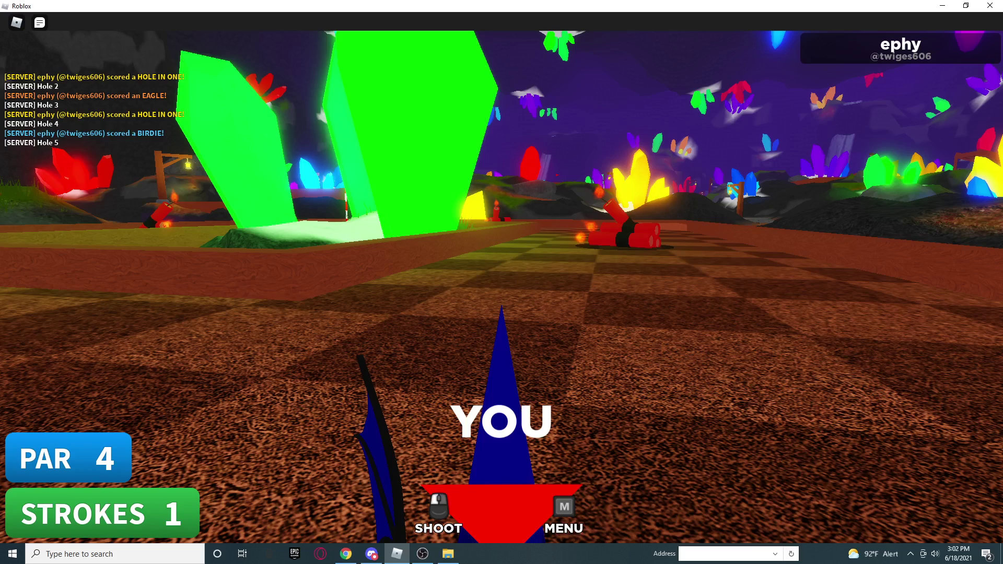
click(502, 283)
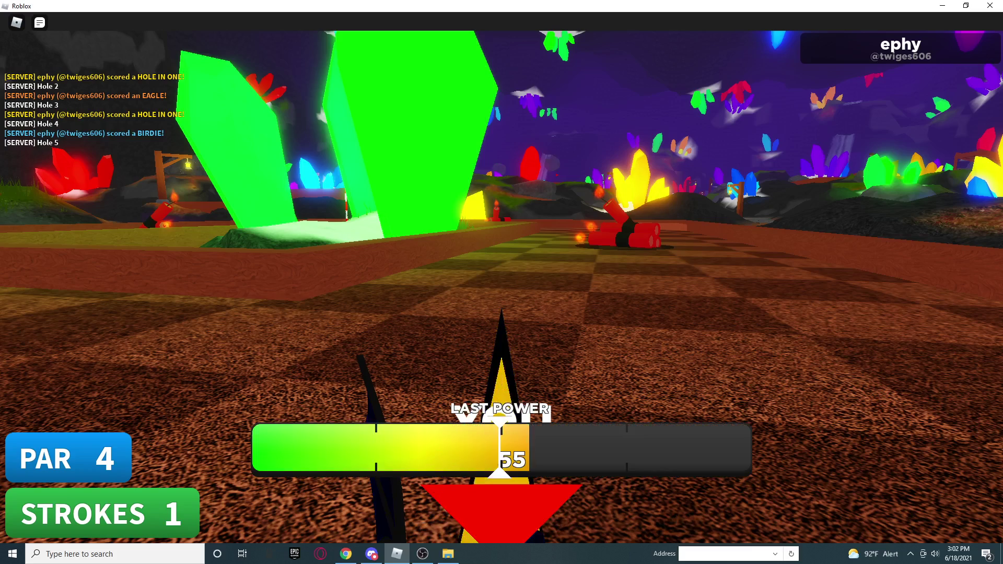
click(502, 282)
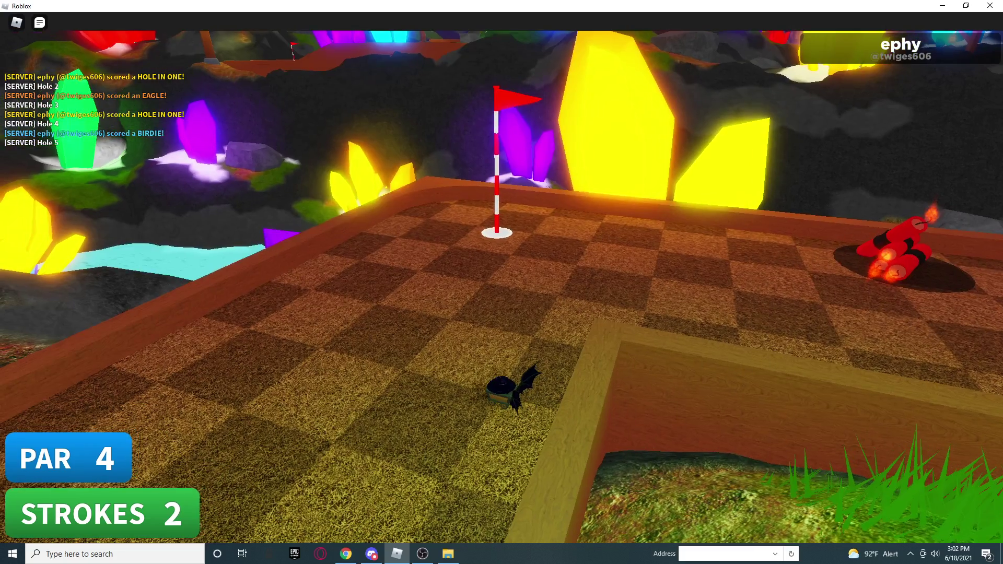
click(502, 282)
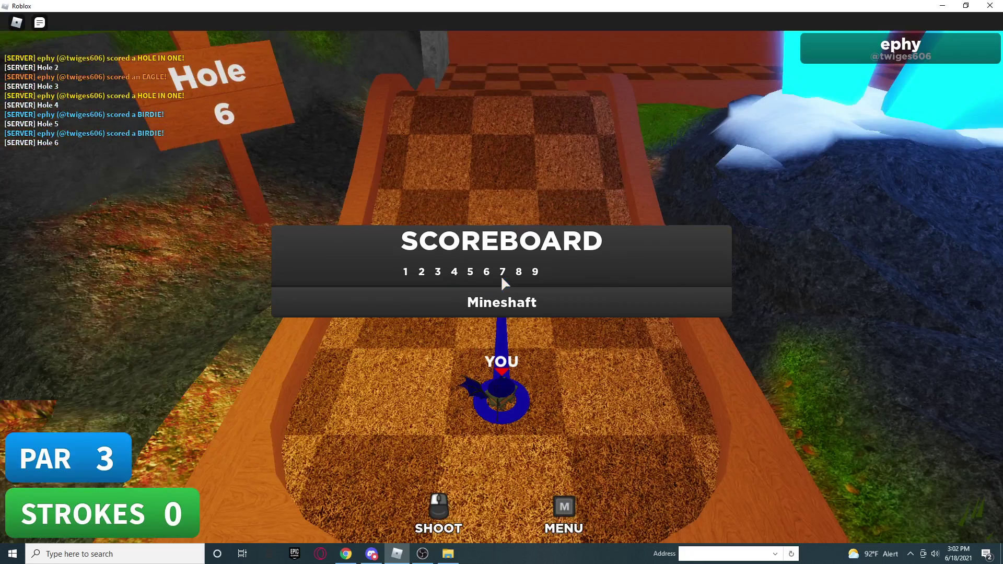
Drive up the Hole 6 lane and putt in for a birdie, totalling 11.
click(501, 275)
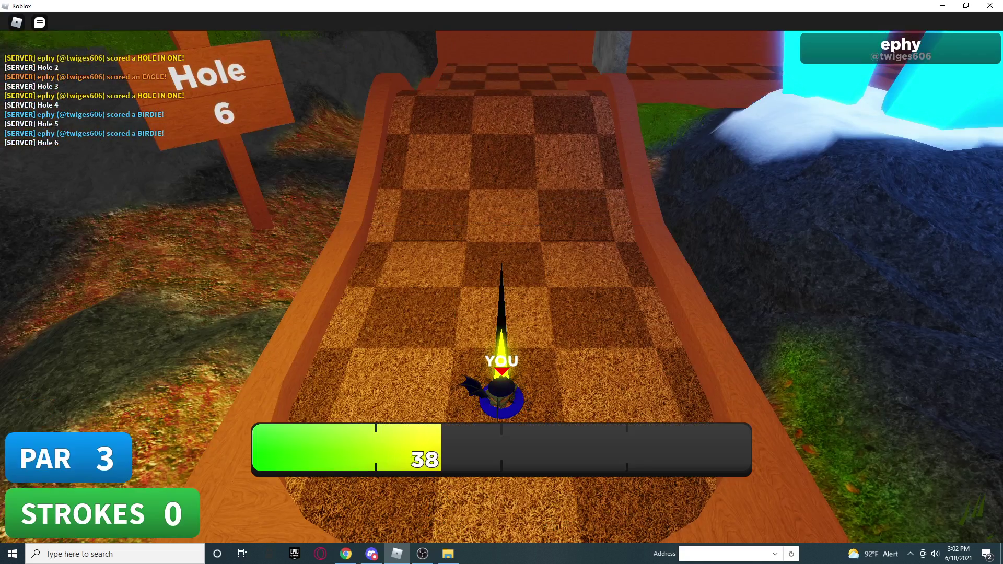
click(500, 275)
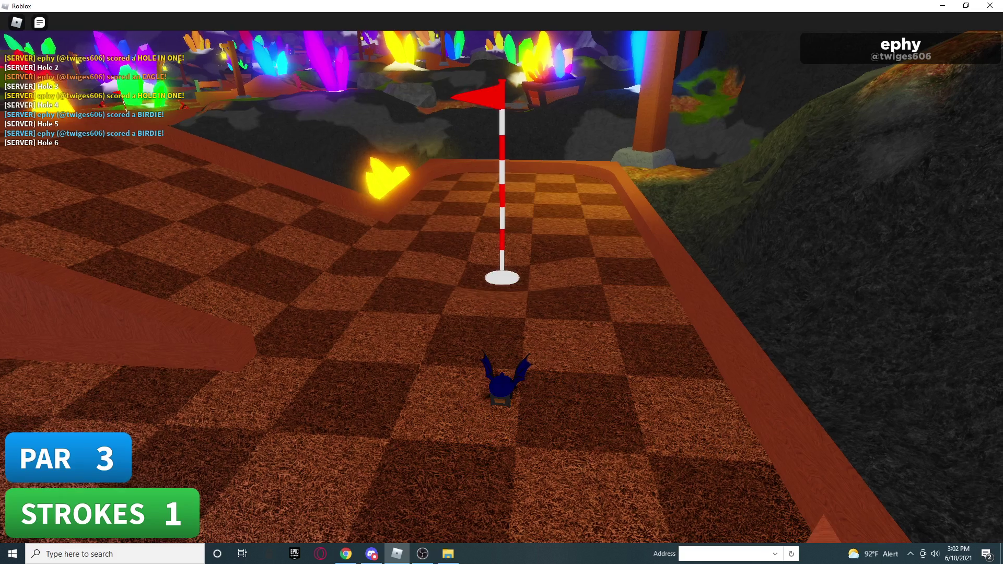
click(502, 377)
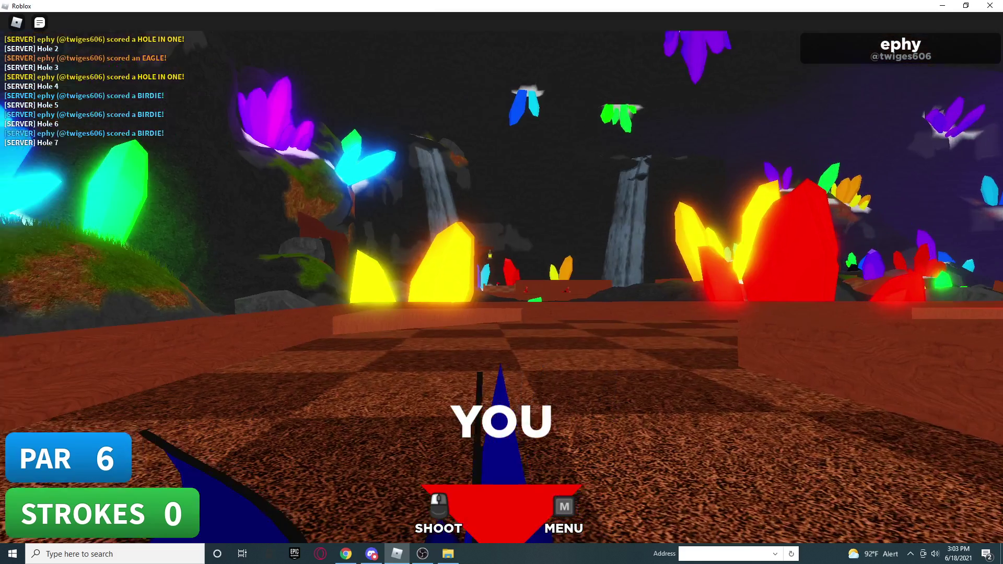
Finish Hole 7 with an albatross, ending on a final putt.
click(501, 282)
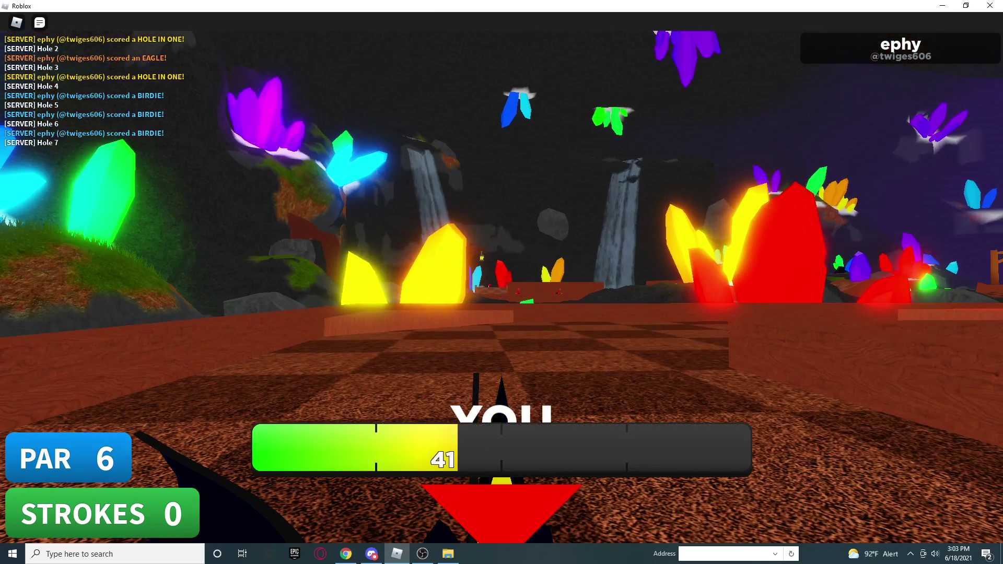
click(501, 446)
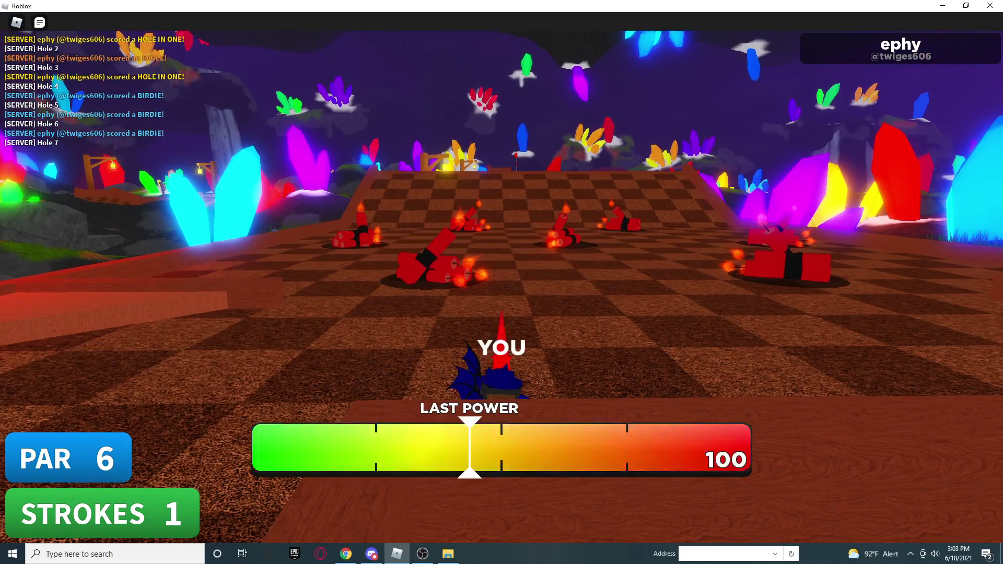
click(502, 235)
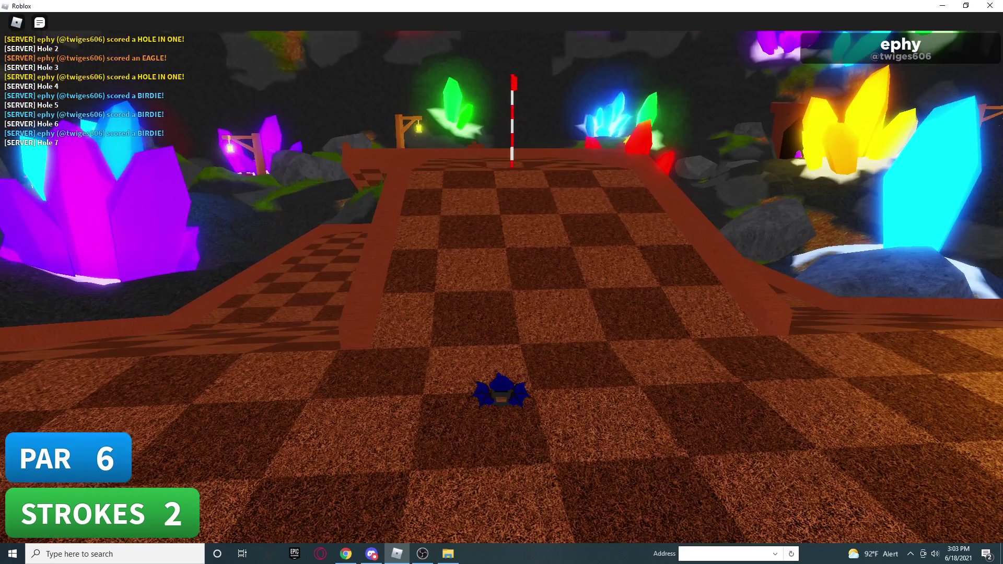
click(502, 282)
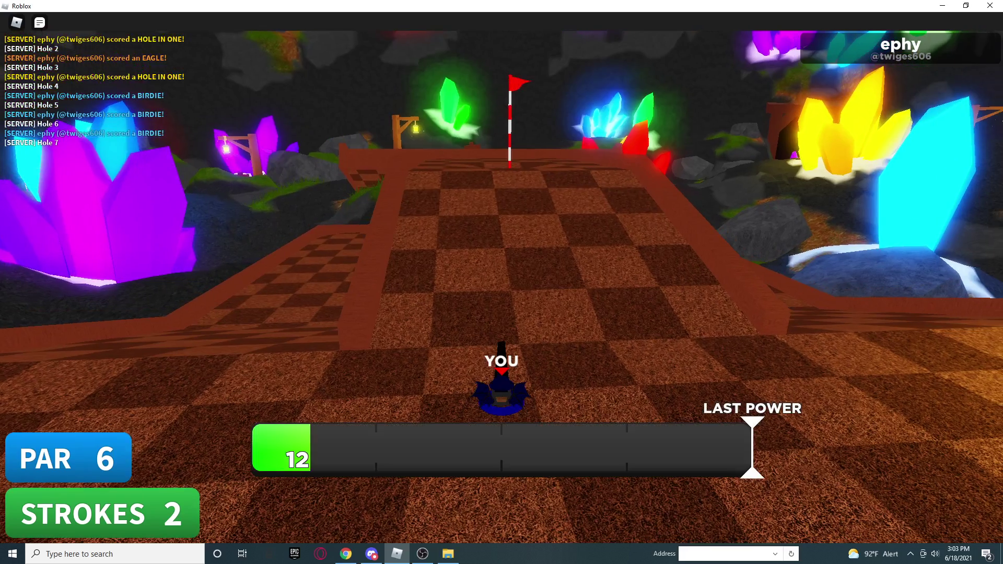
click(502, 282)
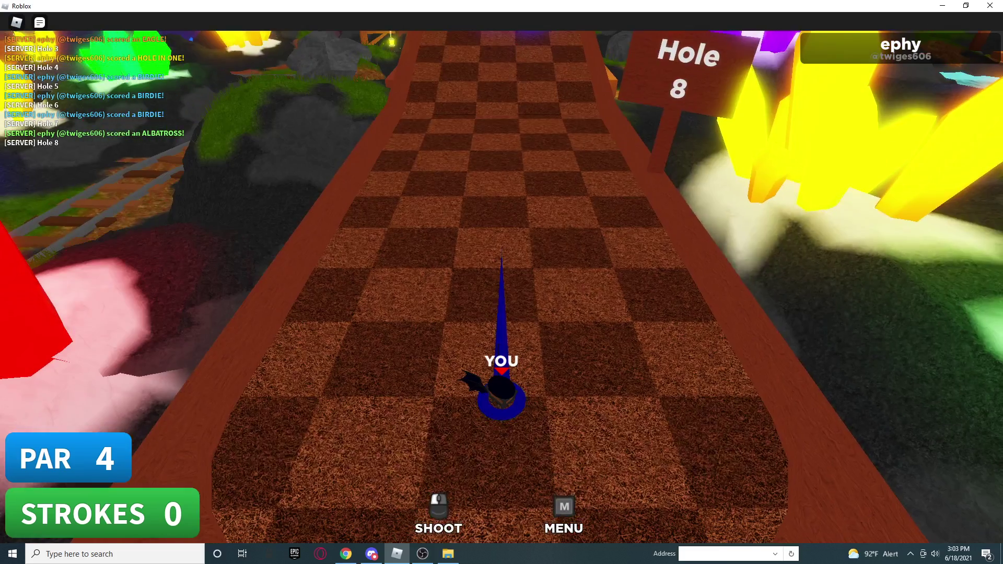
Sink Hole 8 in two shots for an eagle.
click(502, 392)
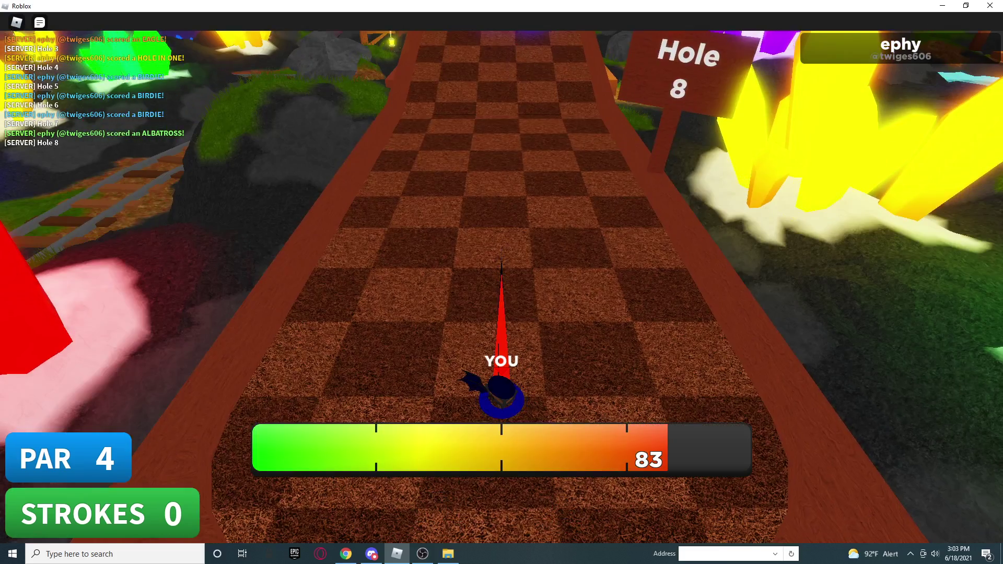
click(502, 393)
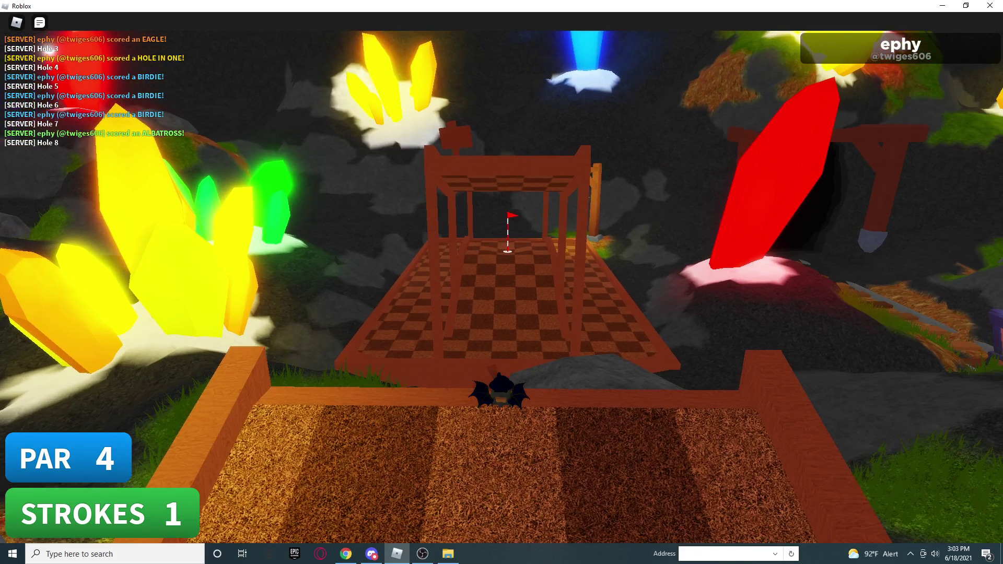
click(446, 510)
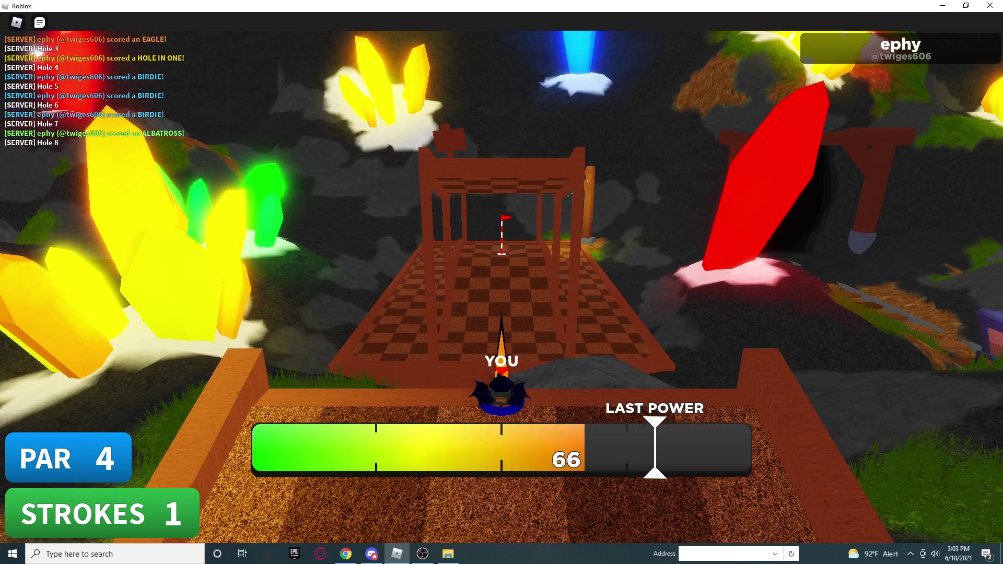
click(502, 314)
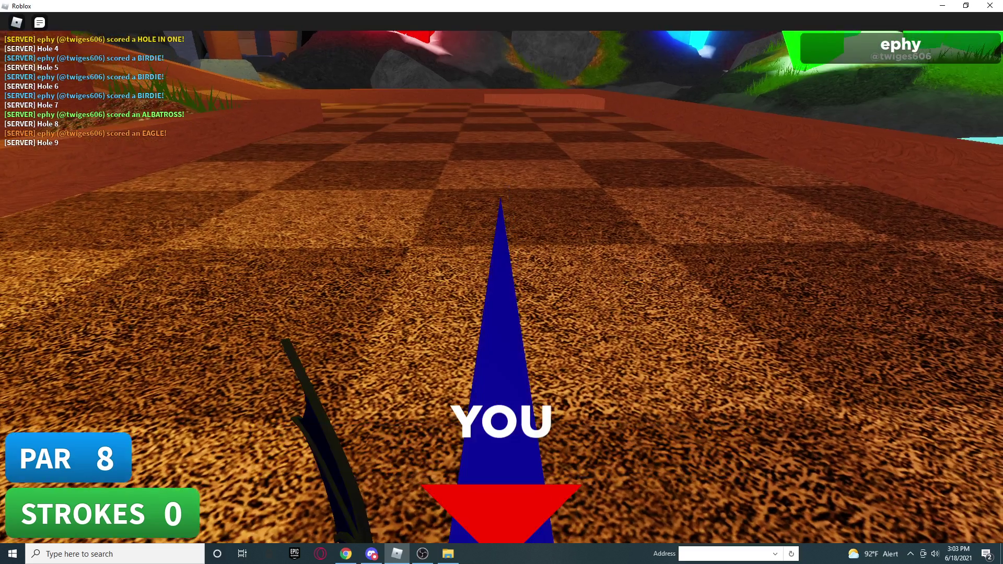
Tee off on Hole 9 and work the ball past the dynamite toward the ramp.
click(501, 313)
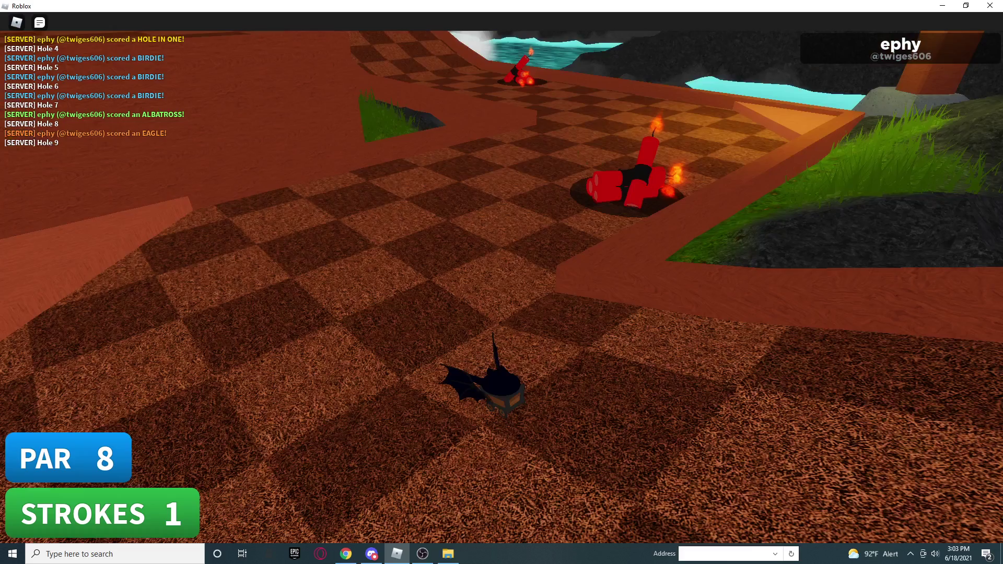
drag(548, 313, 439, 314)
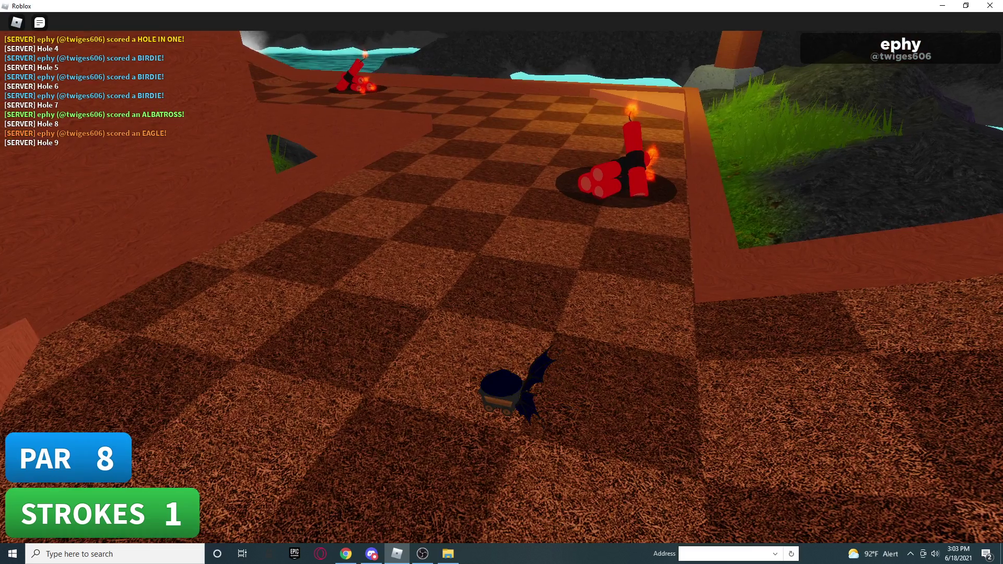
drag(508, 387, 508, 438)
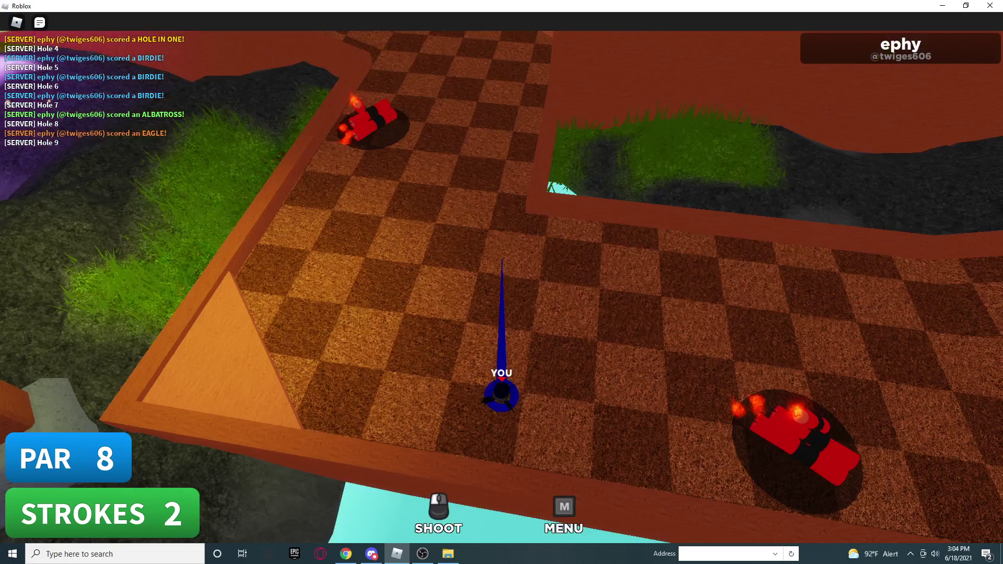
drag(501, 313, 501, 314)
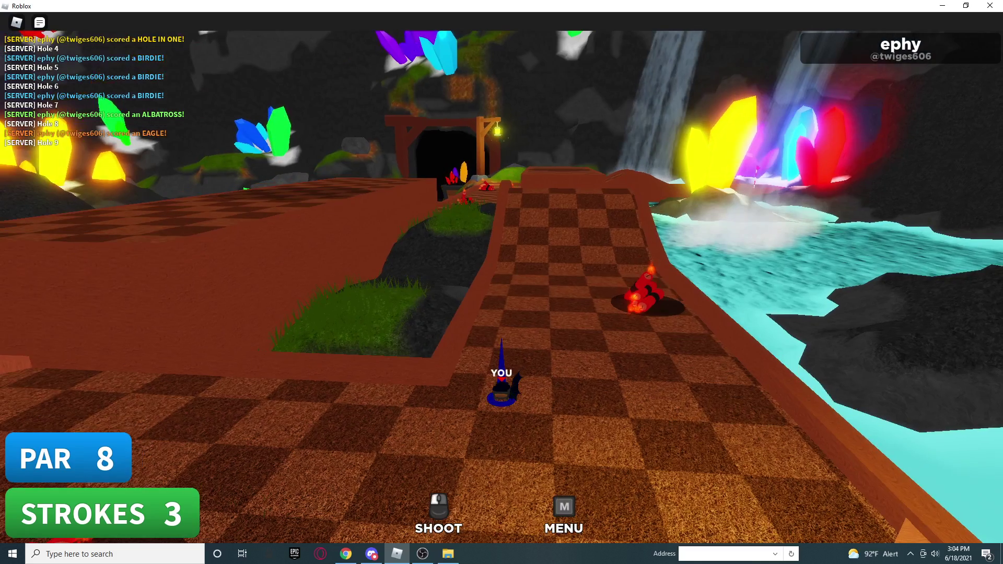
drag(501, 314, 501, 314)
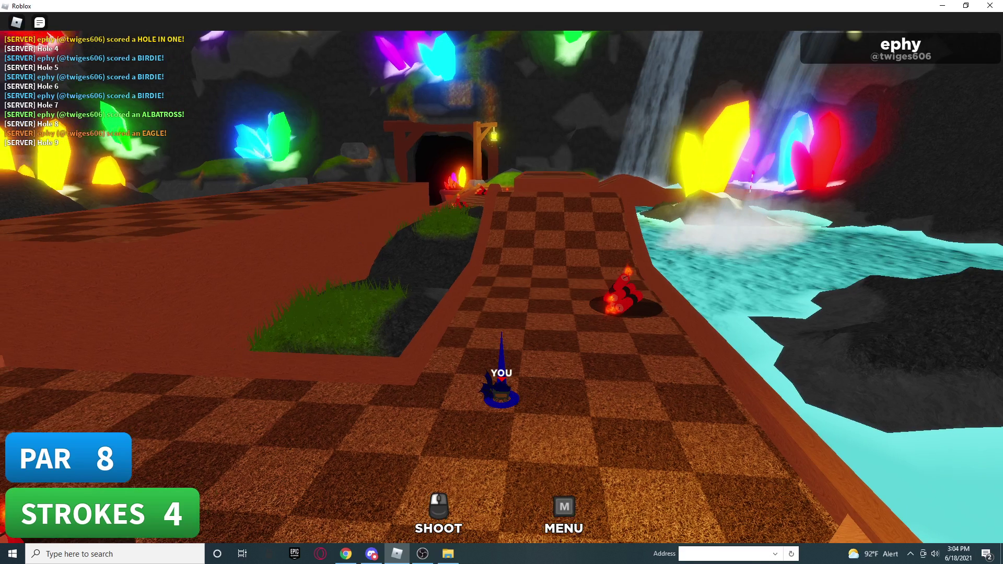
drag(502, 313, 501, 313)
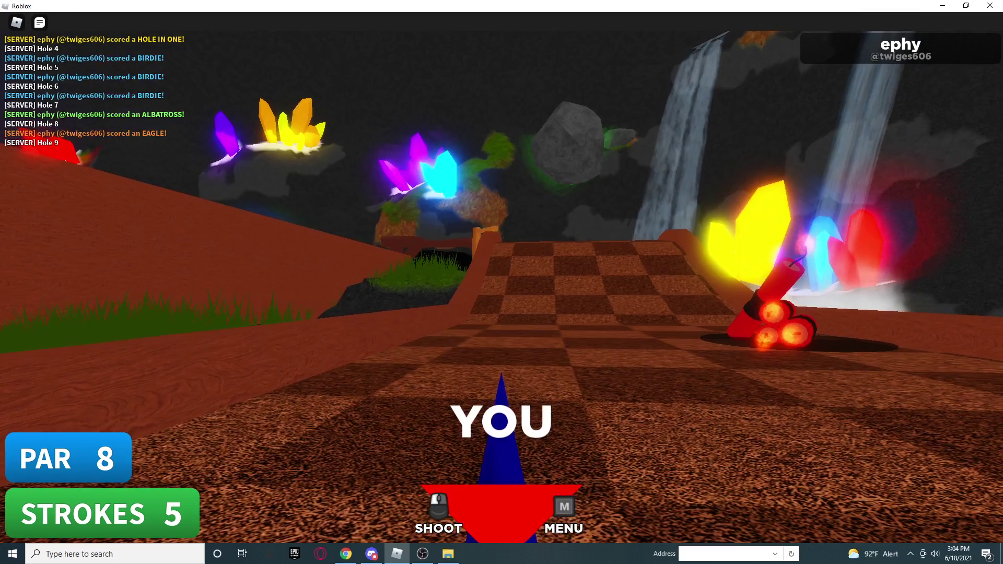
drag(502, 314, 502, 313)
click(501, 314)
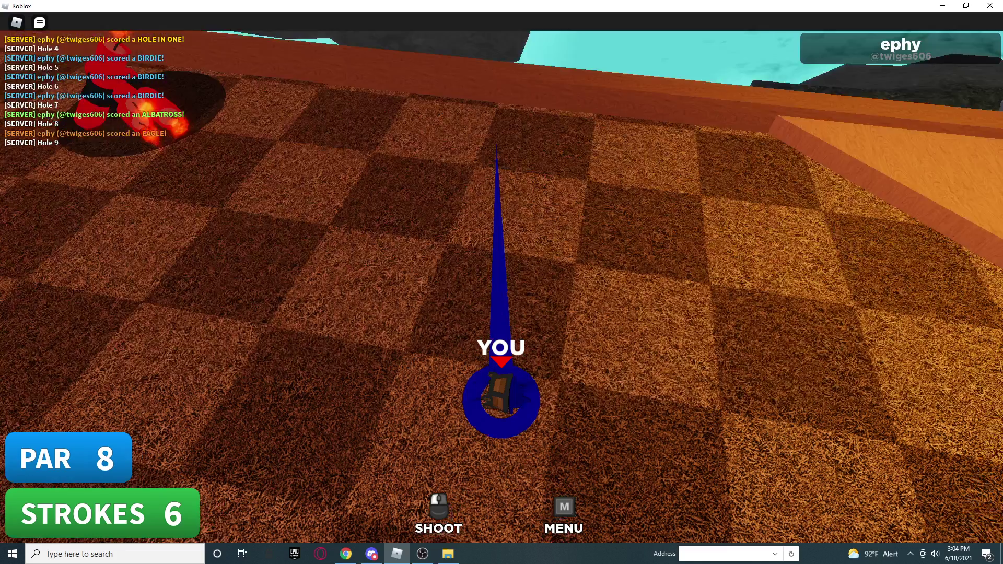
After respawning, finish Hole 9 in 11 strokes for a 27 total, ranked #1.
click(501, 313)
click(501, 314)
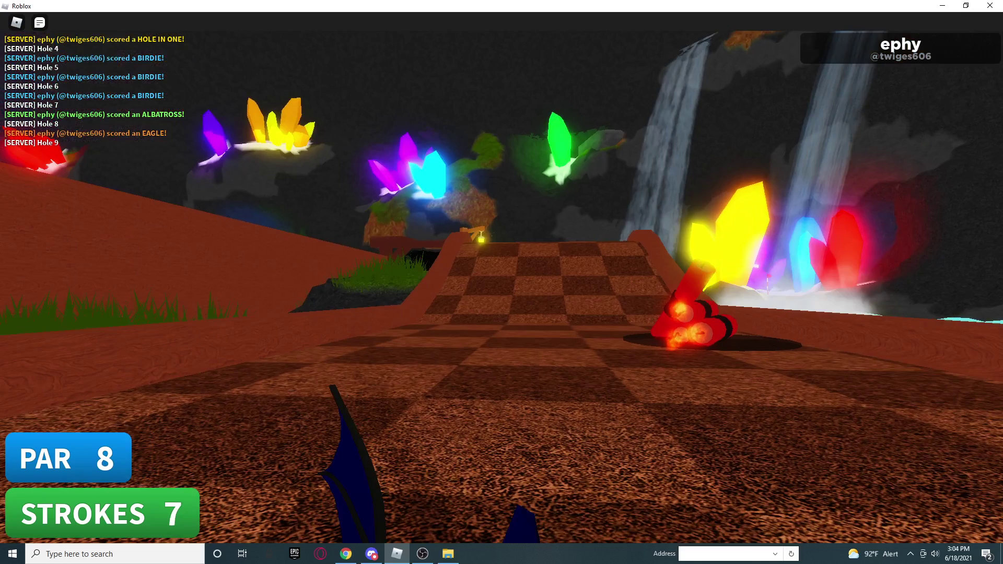
click(502, 314)
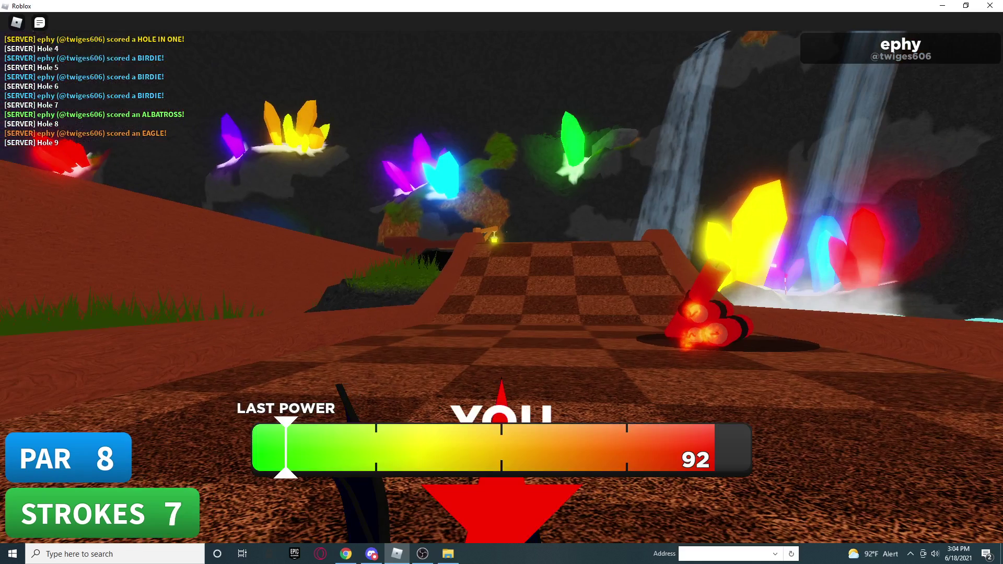
click(502, 313)
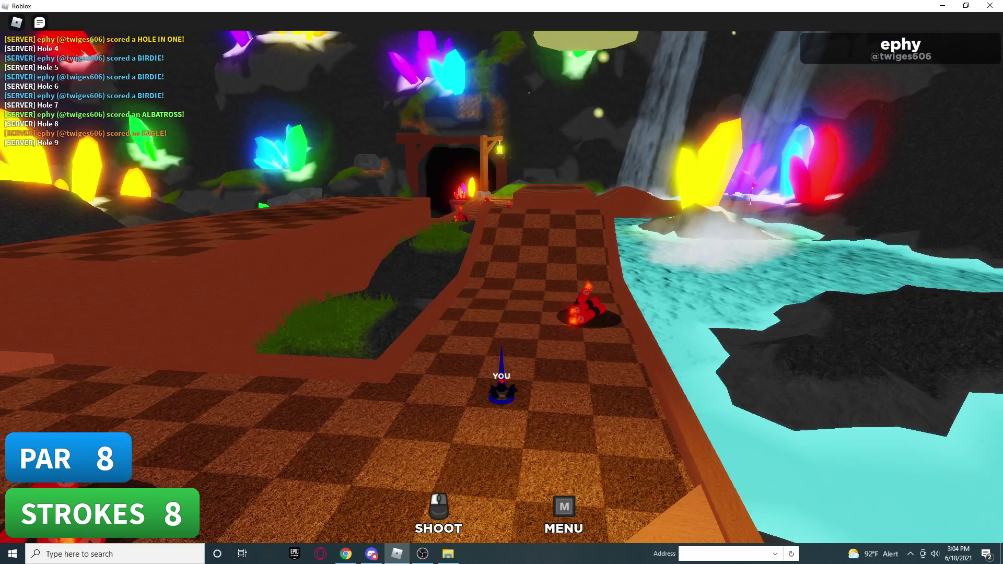
click(501, 376)
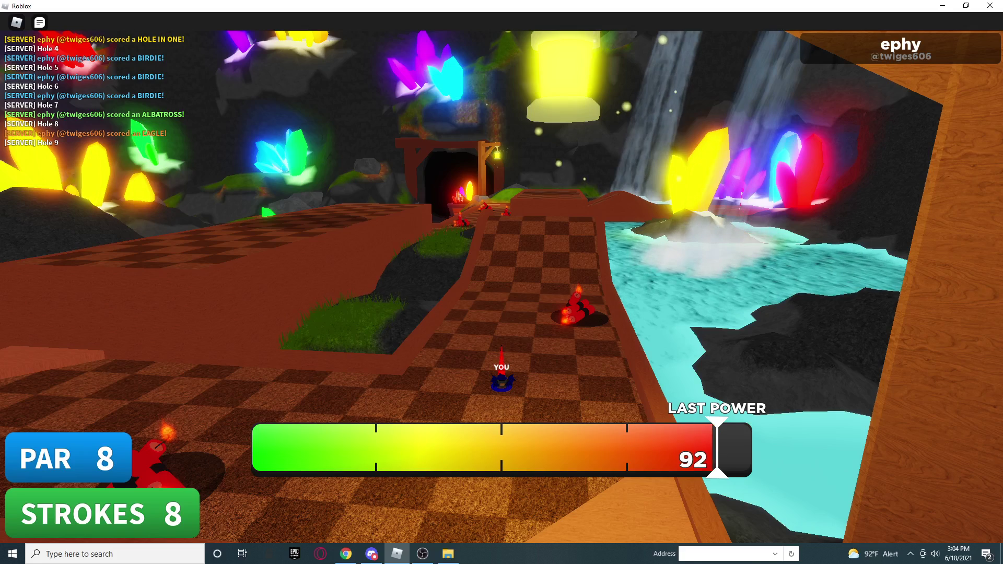
click(502, 376)
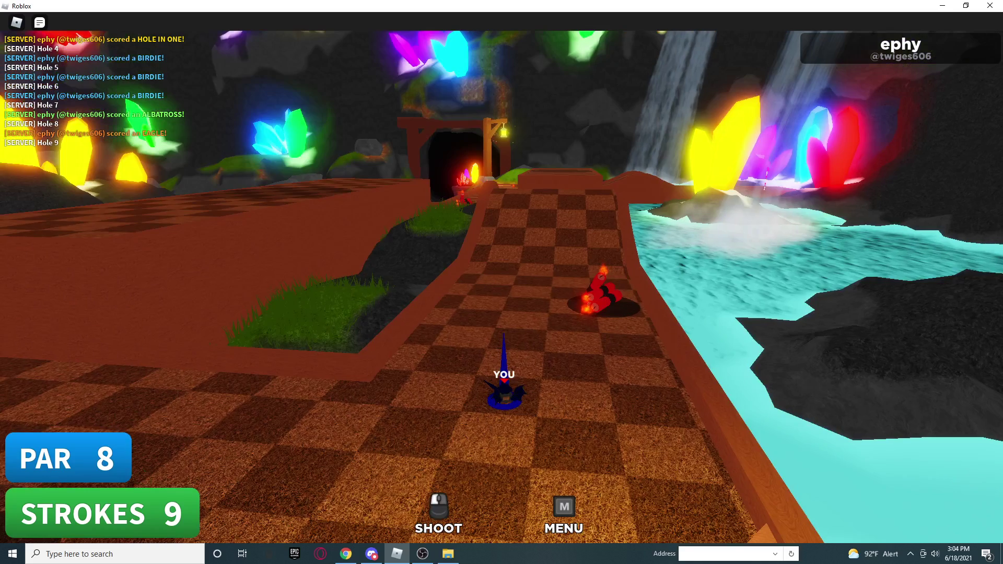
click(439, 513)
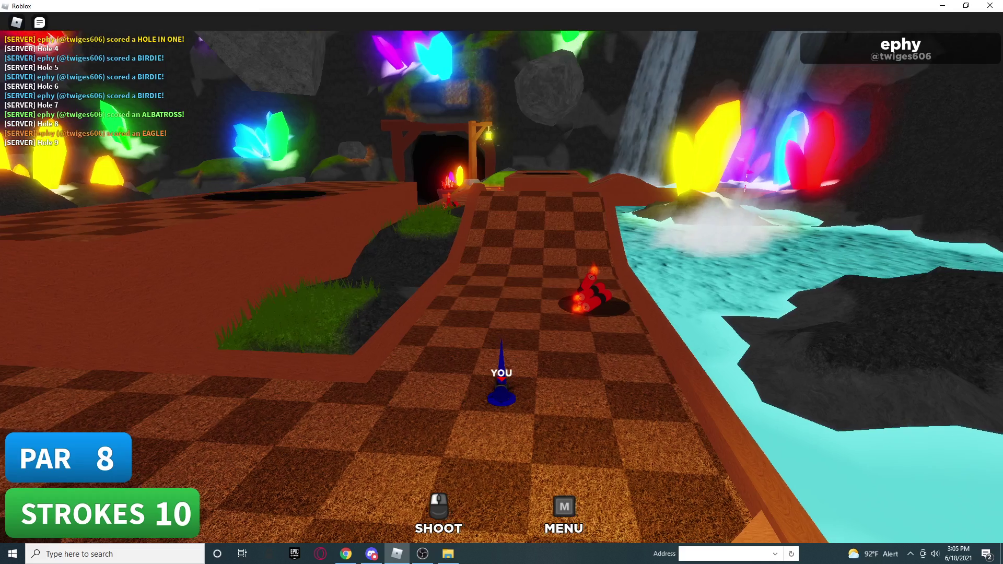
click(501, 396)
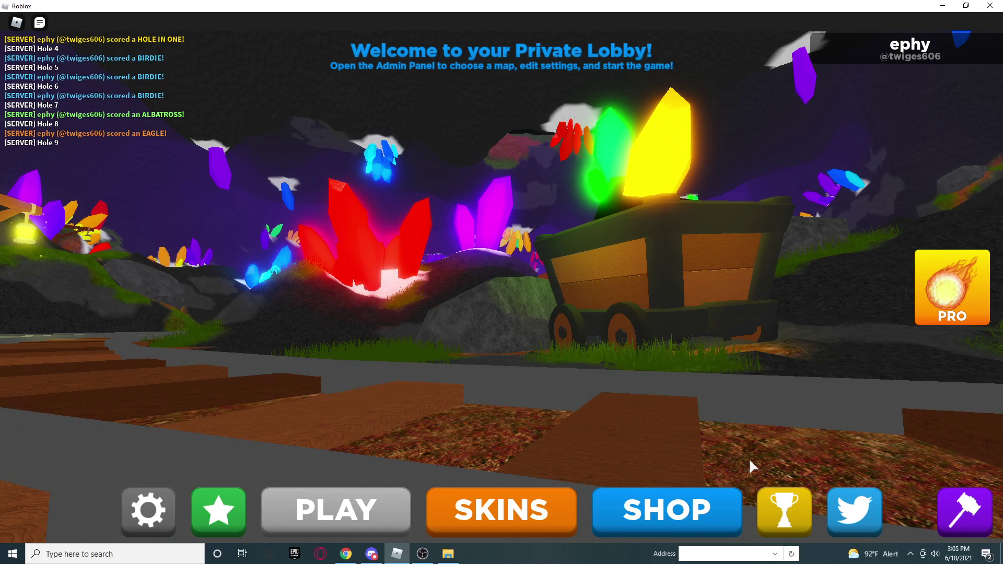
Open the Mineshaft - Speedrun leaderboard, showing the player at #25 with 1:58.450.
click(784, 510)
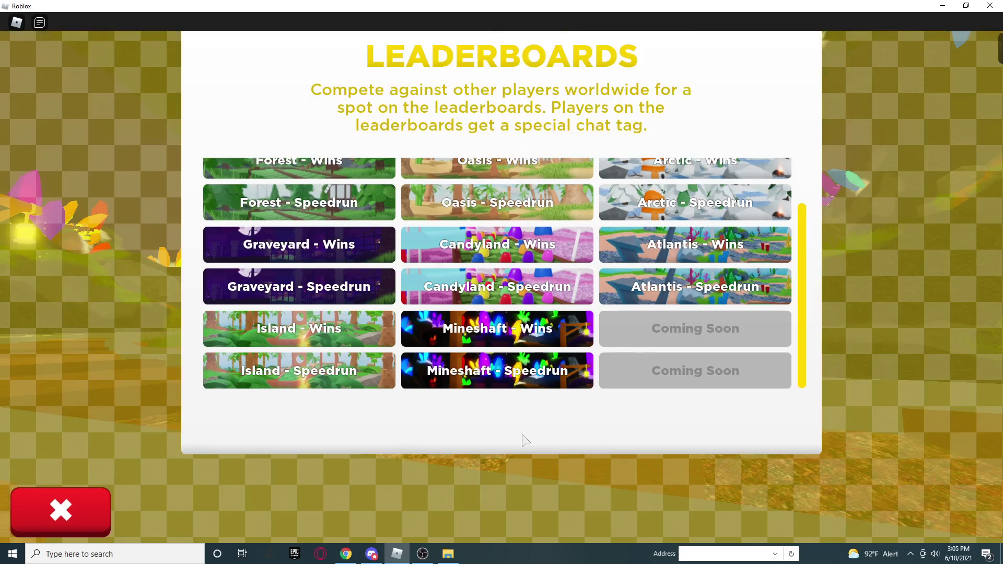
click(495, 369)
scroll(600, 137, down, 3)
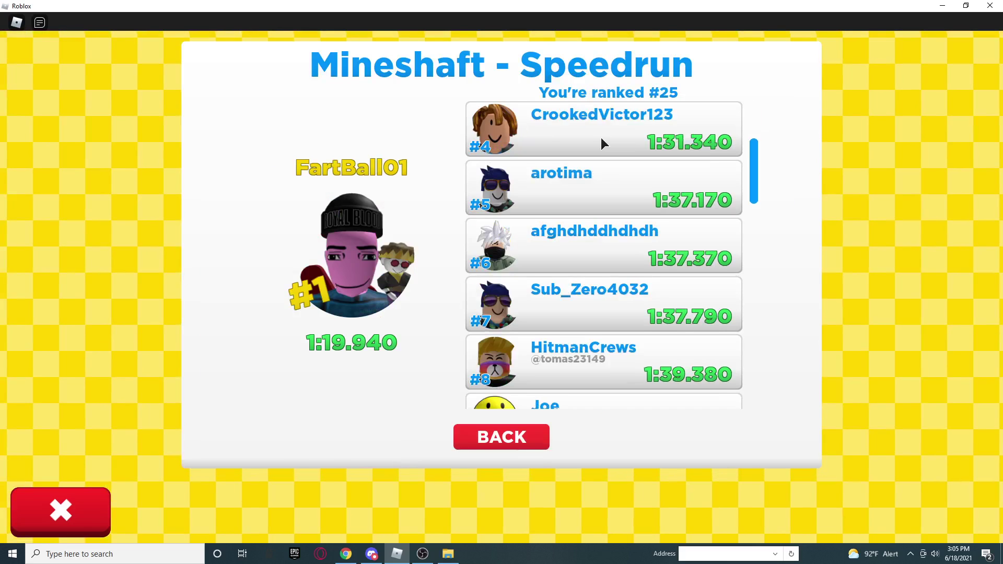
scroll(579, 264, down, 5)
scroll(579, 264, down, 5)
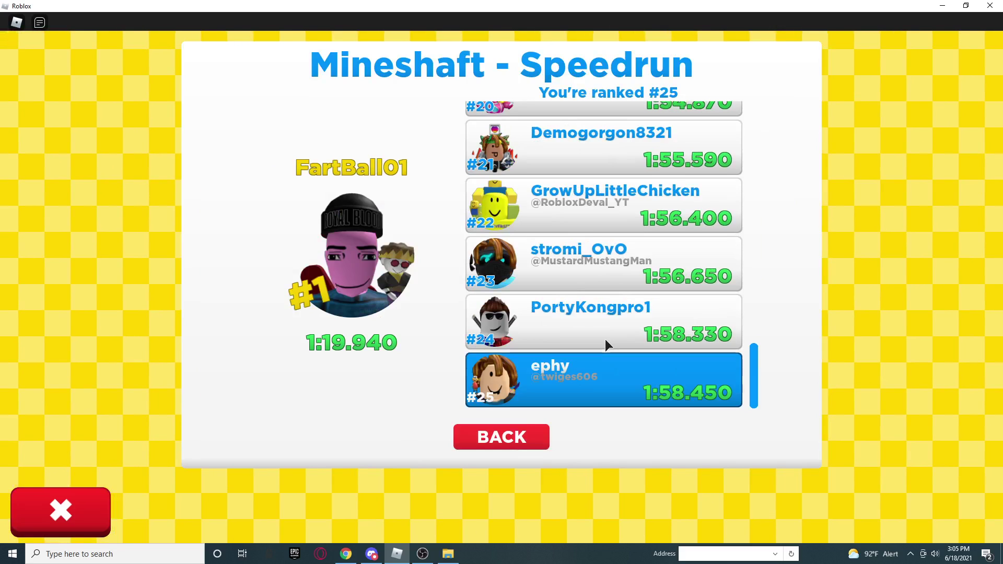
scroll(623, 327, up, 2)
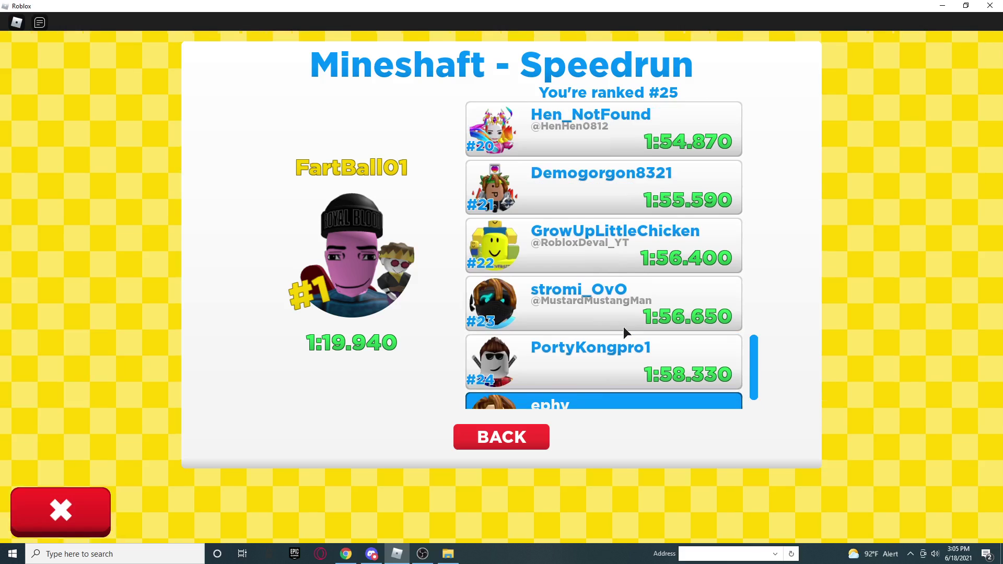
scroll(623, 327, up, 3)
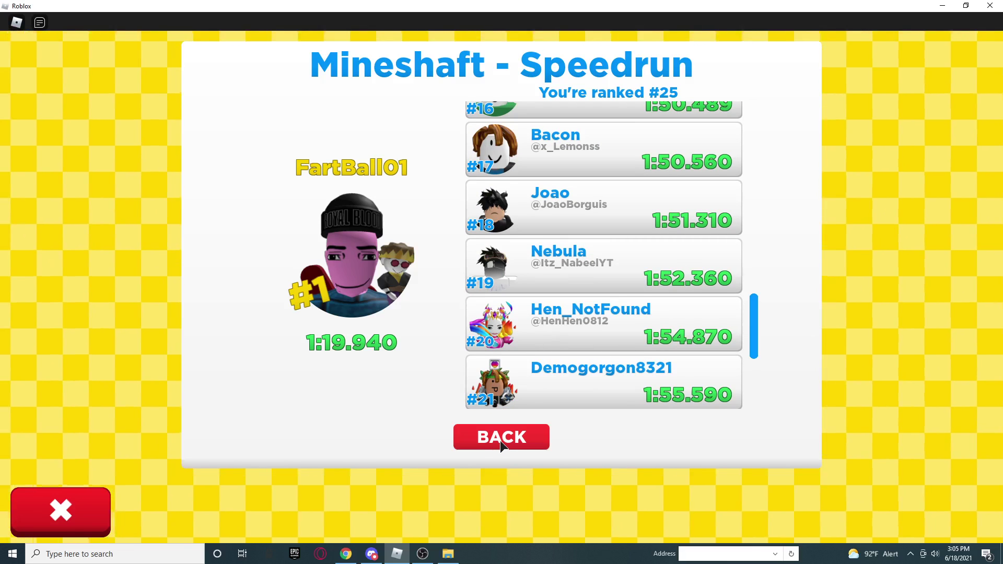
Go back to the leaderboards list, then exit to the lobby.
click(501, 440)
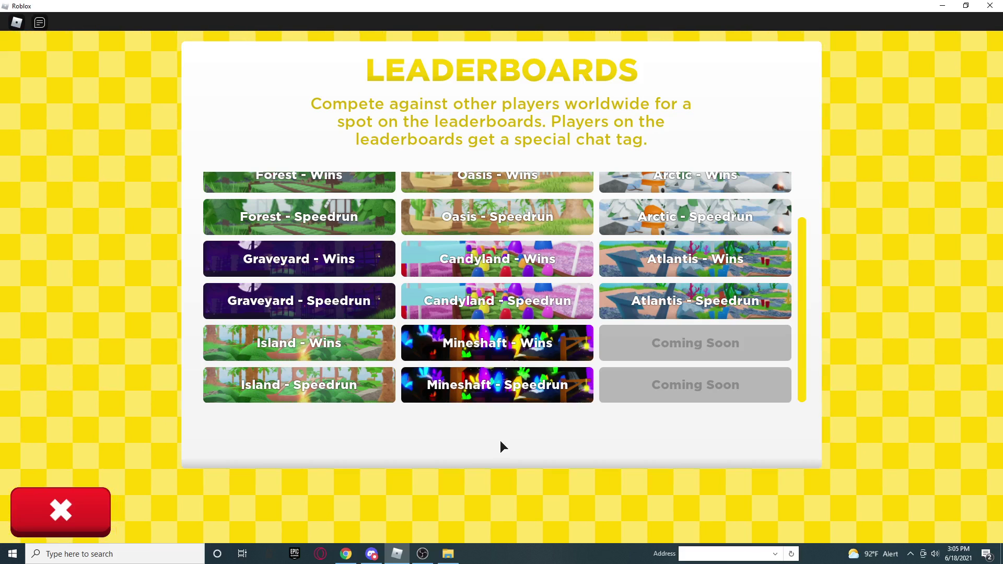
click(61, 510)
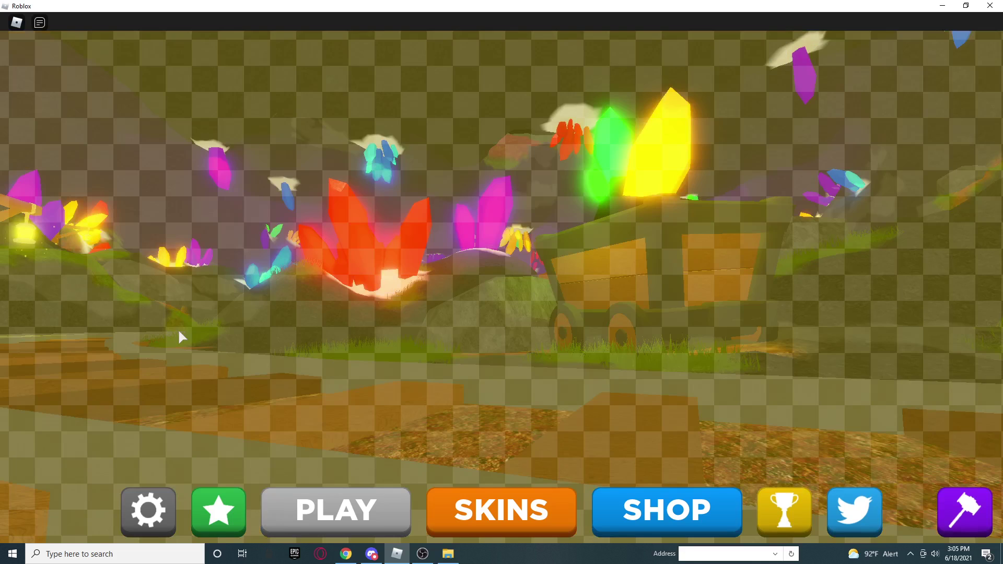